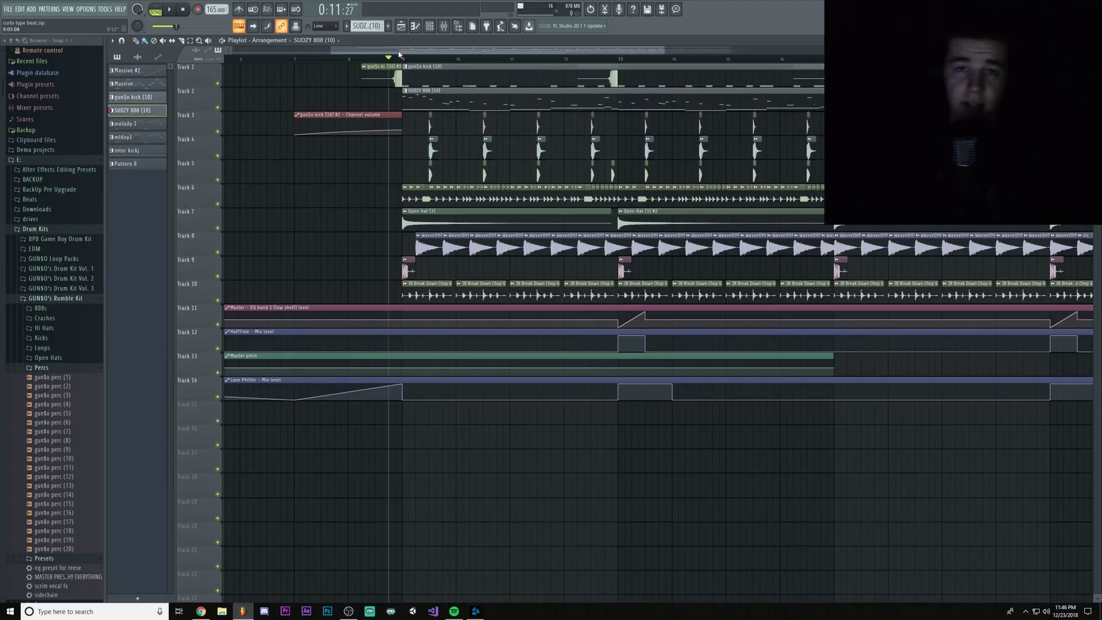
# Step: Play the arrangement, focusing on the transition from bar 12 into bar 13
pyautogui.press('space')
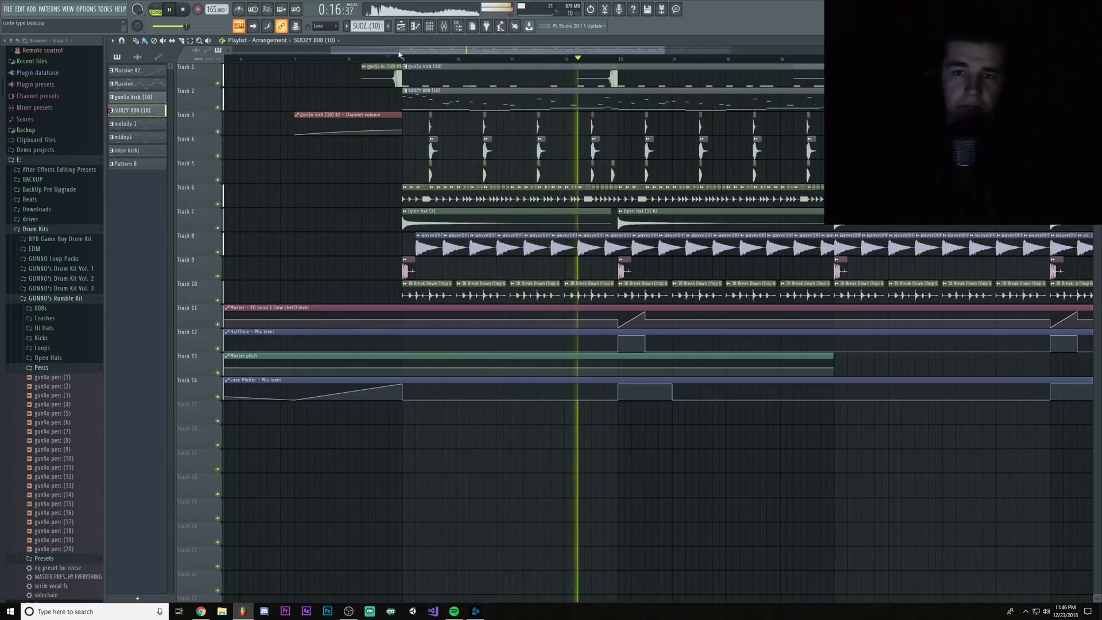
pyautogui.press('space')
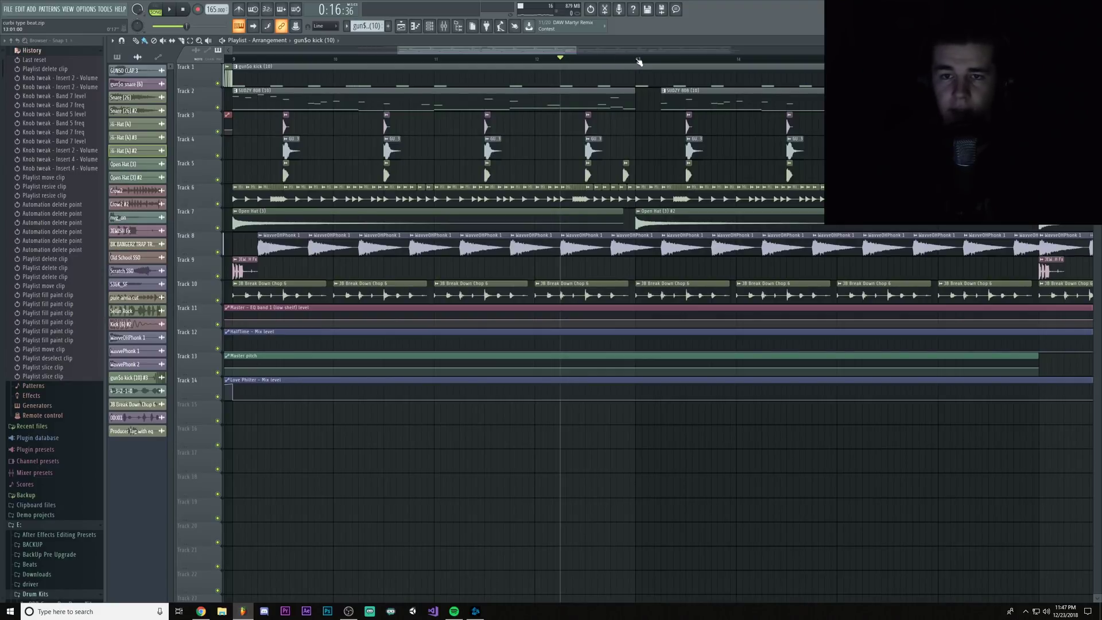
pyautogui.moveTo(639, 61); pyautogui.dragTo(660, 62)
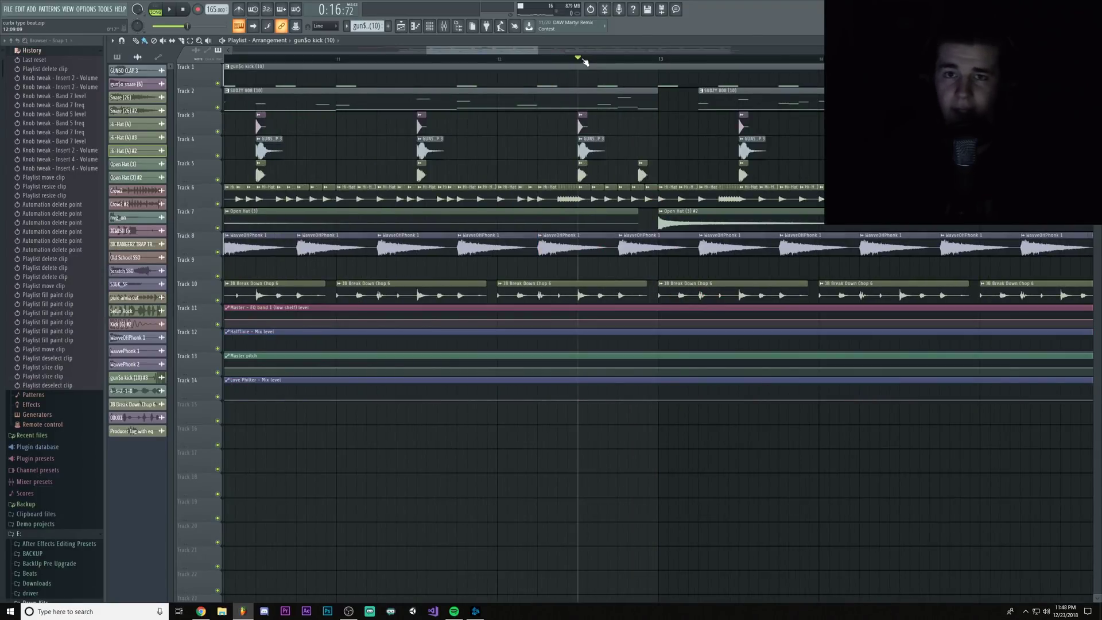
pyautogui.press('space')
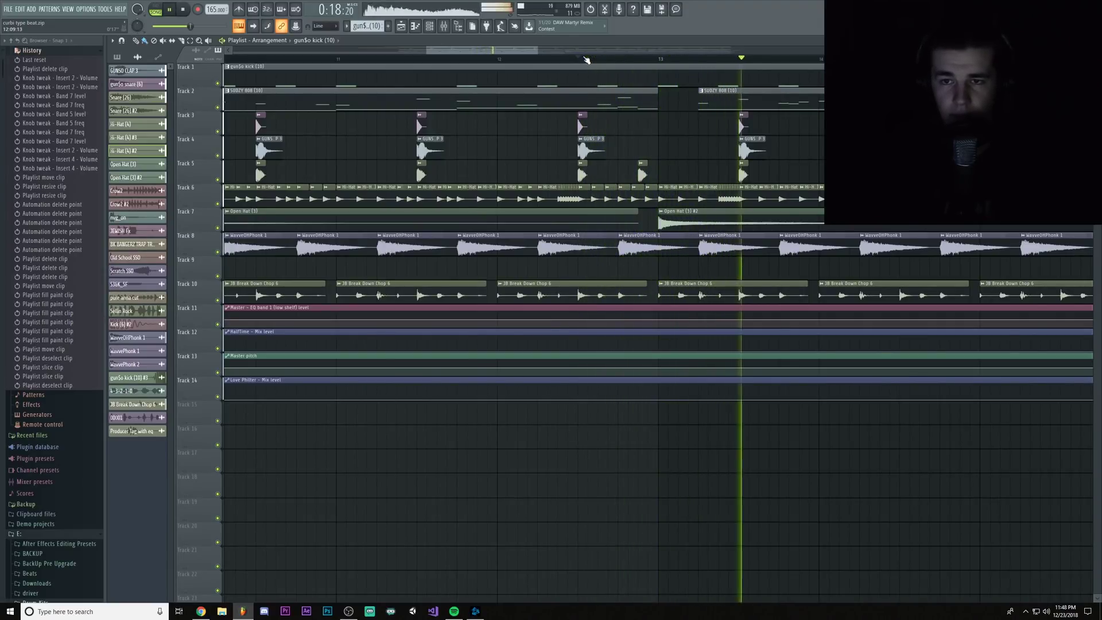
pyautogui.press('space')
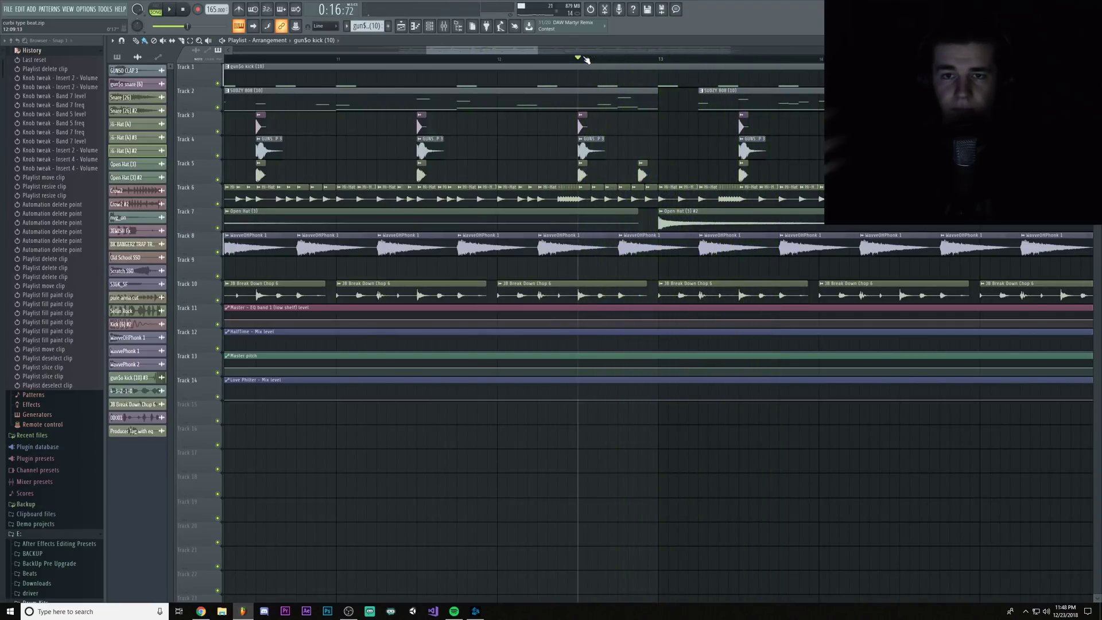
# Step: Load Fruity Delay 2 in effect slot 4 of mixer Insert 2
pyautogui.click(457, 26)
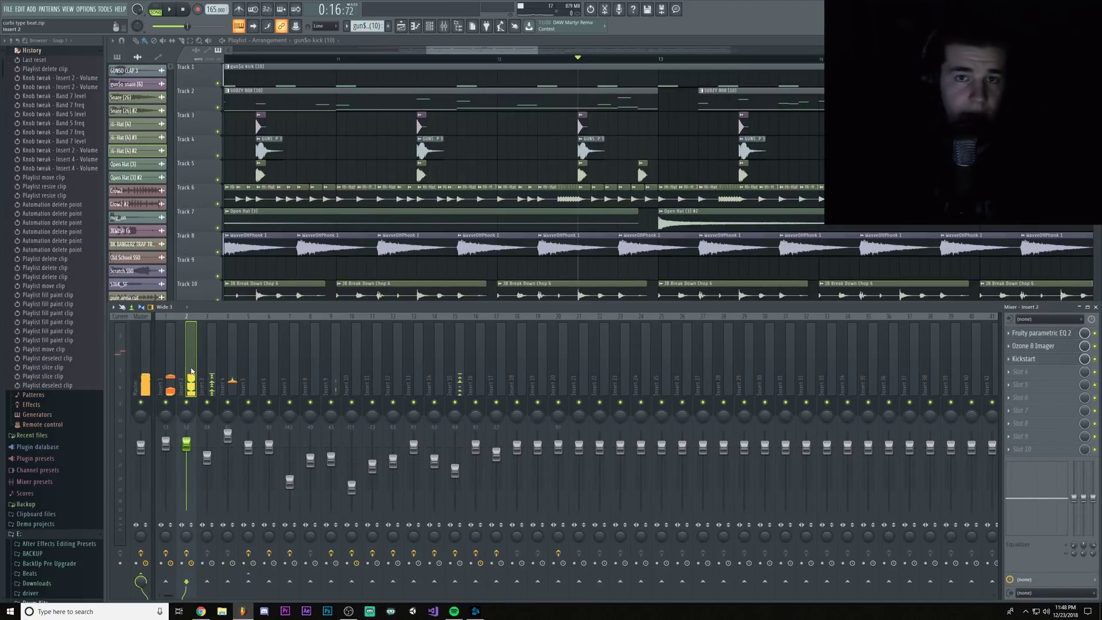
pyautogui.click(1013, 372)
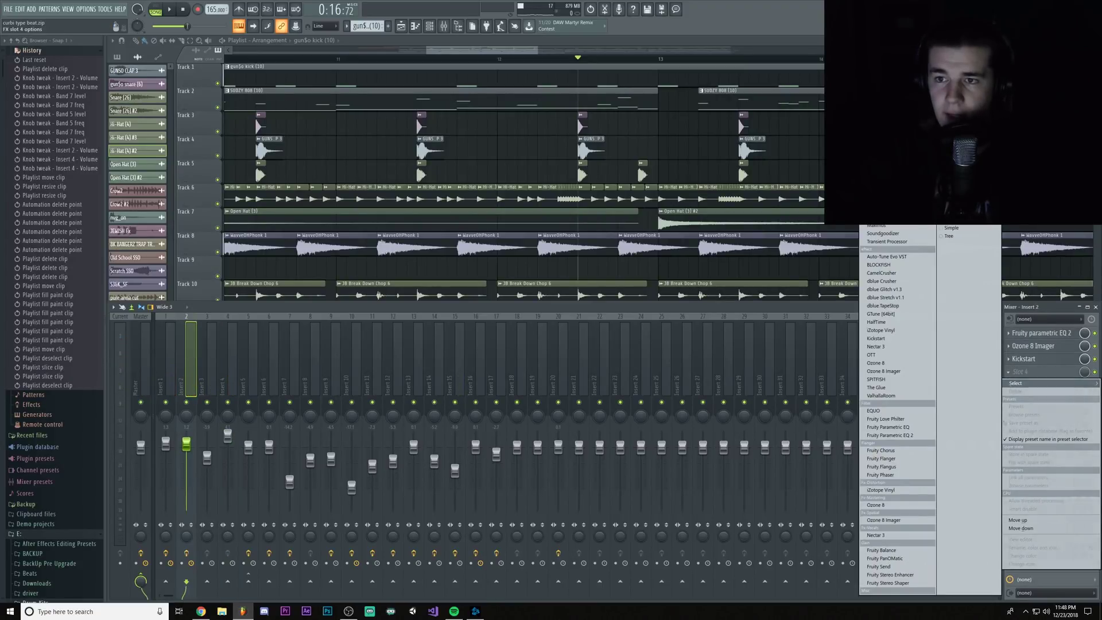
pyautogui.click(884, 229)
pyautogui.moveTo(216, 92); pyautogui.dragTo(425, 209)
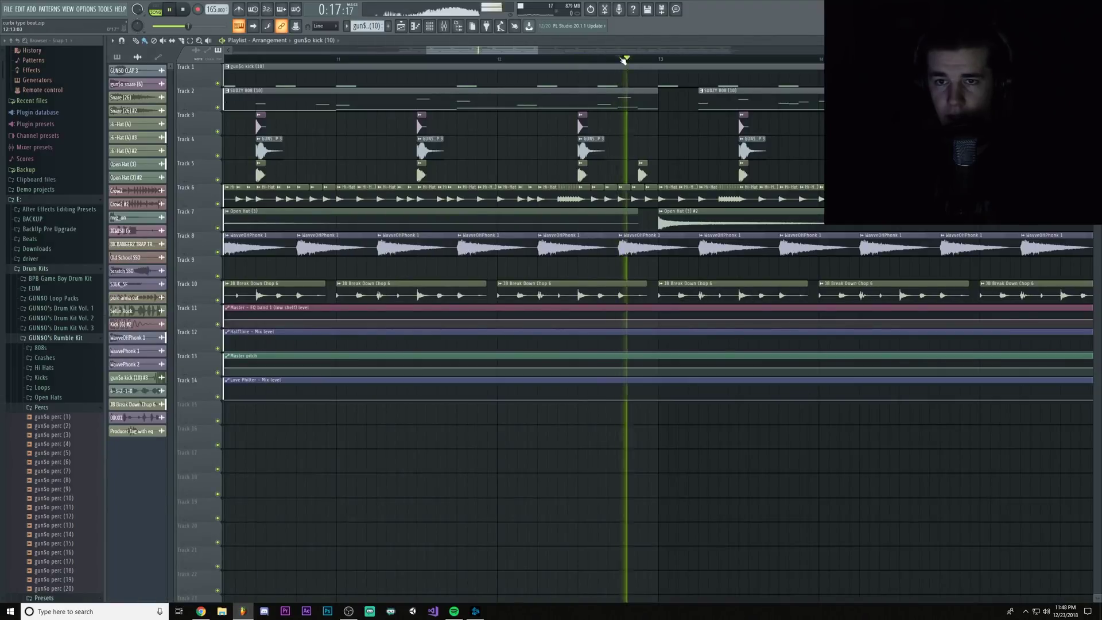
# Step: Play the end of bar 12 to hear the 808 through the new delay
pyautogui.press('F9')
pyautogui.click(619, 60)
pyautogui.press('space')
pyautogui.press('space')
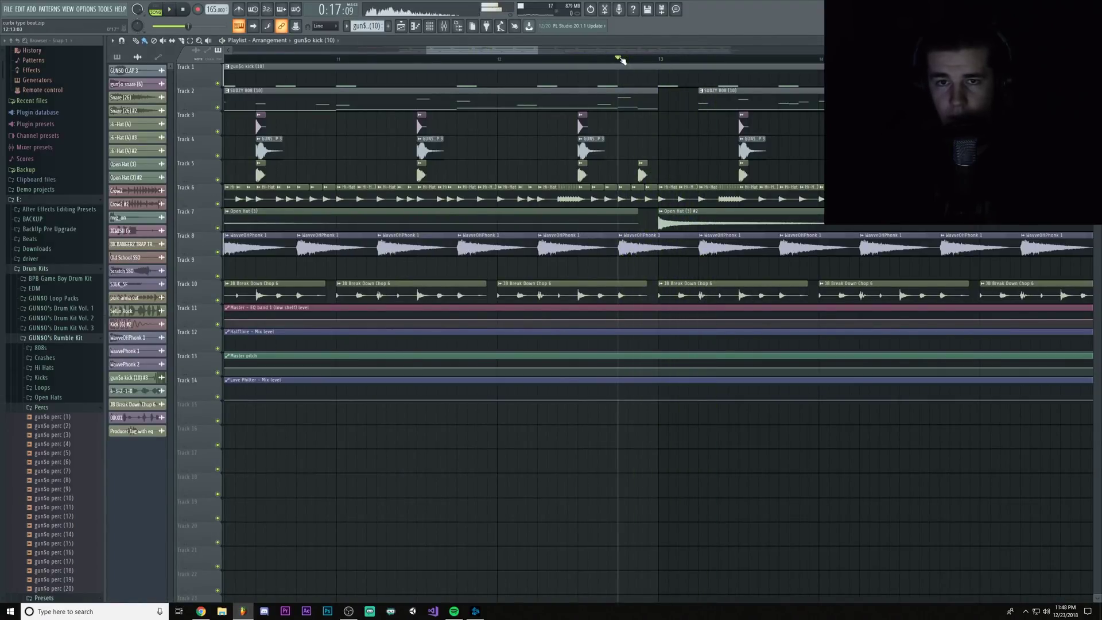
# Step: Create an automation clip for Fruity Delay 2's on/off switch and shape it to be on only for the first quarter of bar 13
pyautogui.press('F9')
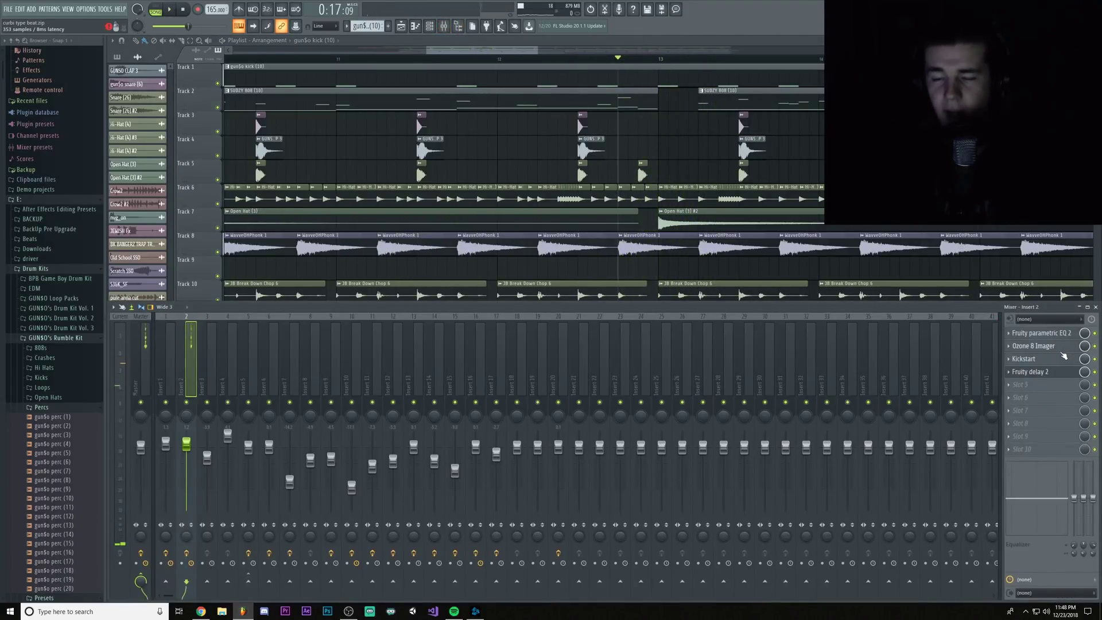
pyautogui.rightClick(1096, 374)
pyautogui.click(1062, 442)
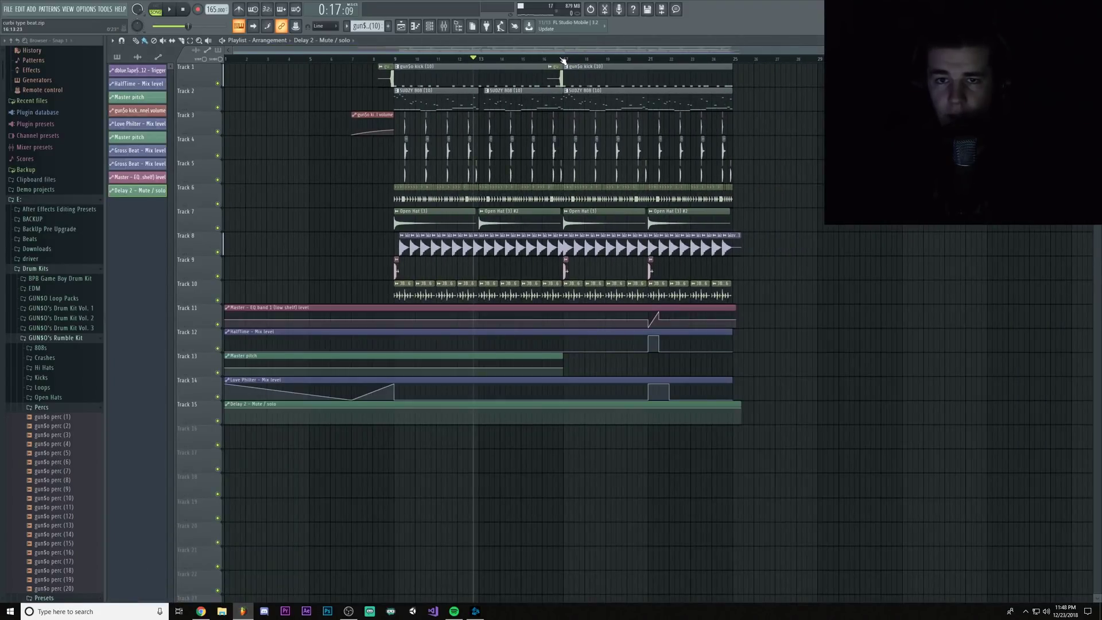
pyautogui.scroll(4, 563, 60)
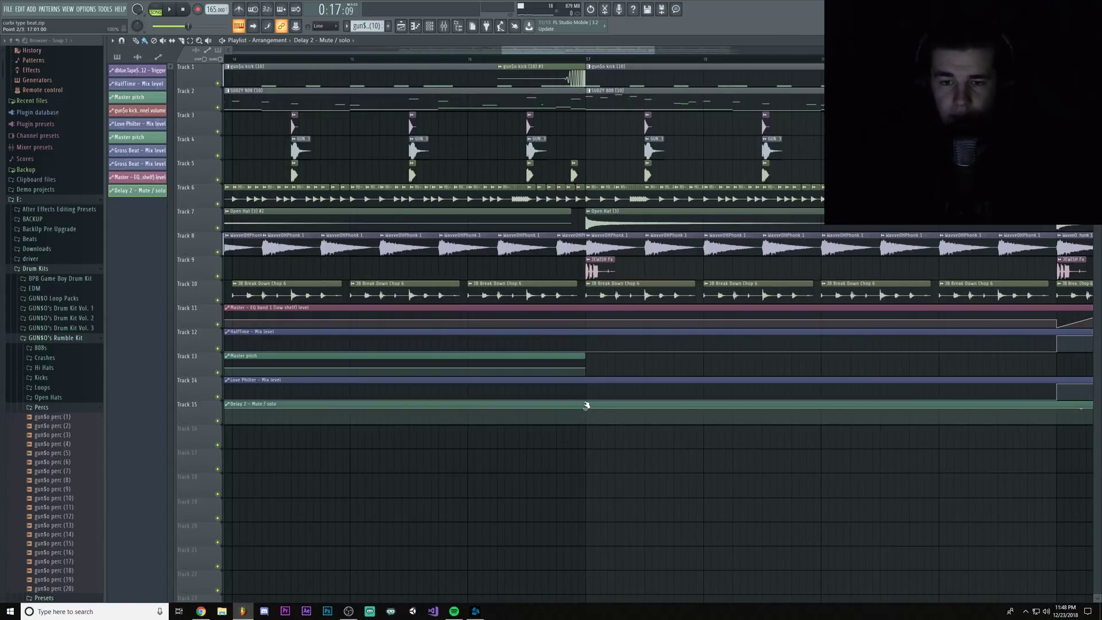
pyautogui.moveTo(577, 422); pyautogui.dragTo(586, 433)
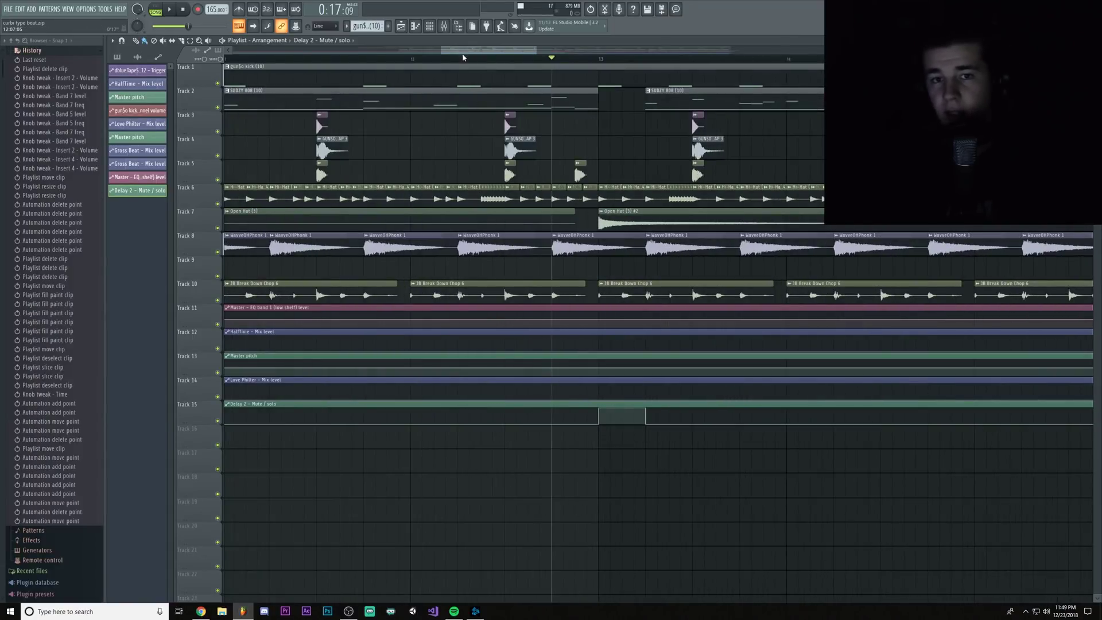
# Step: Play the passage leading into bar 13 with the delay automation
pyautogui.click(463, 59)
pyautogui.press('space')
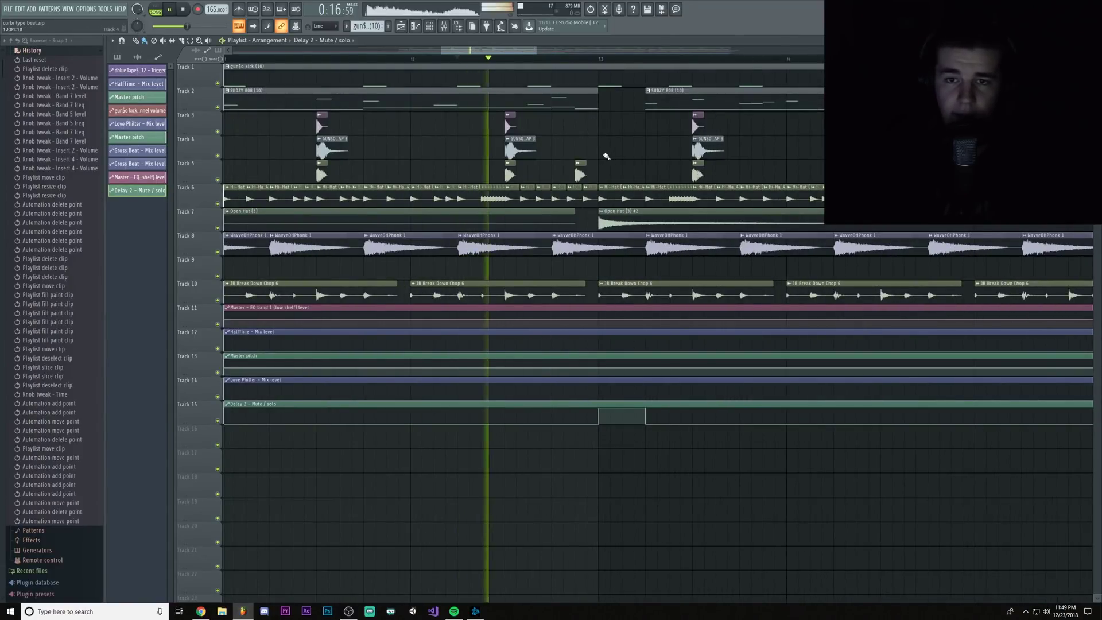
pyautogui.press('space')
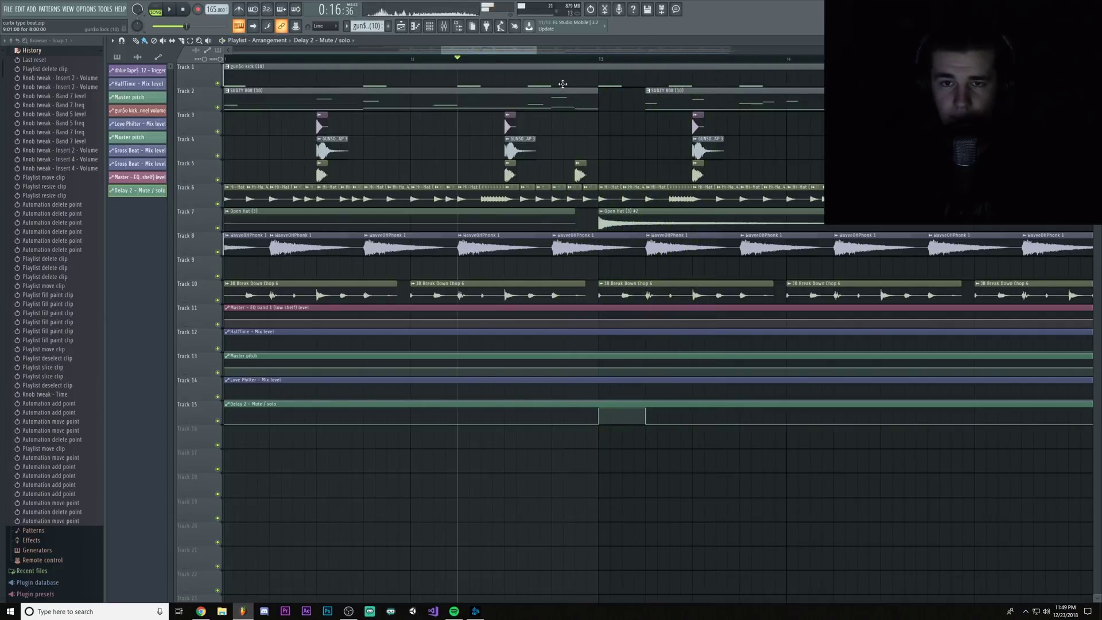
# Step: Move the start of the raised delay automation back to a quarter bar before bar 13 and play the passage
pyautogui.moveTo(599, 408); pyautogui.dragTo(598, 409)
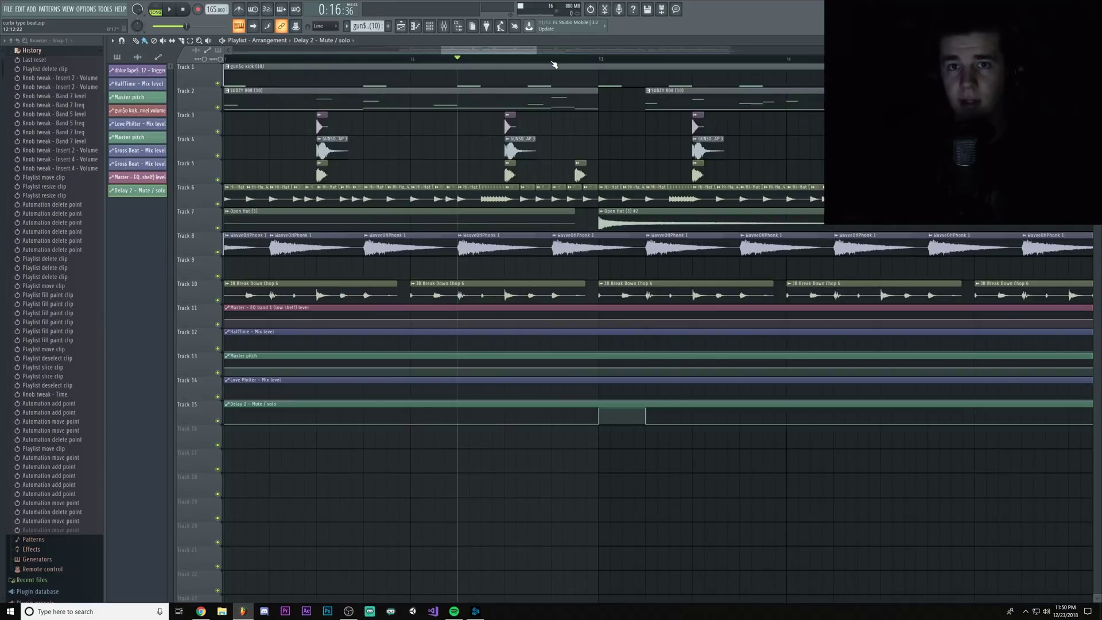
pyautogui.moveTo(552, 58); pyautogui.dragTo(599, 58)
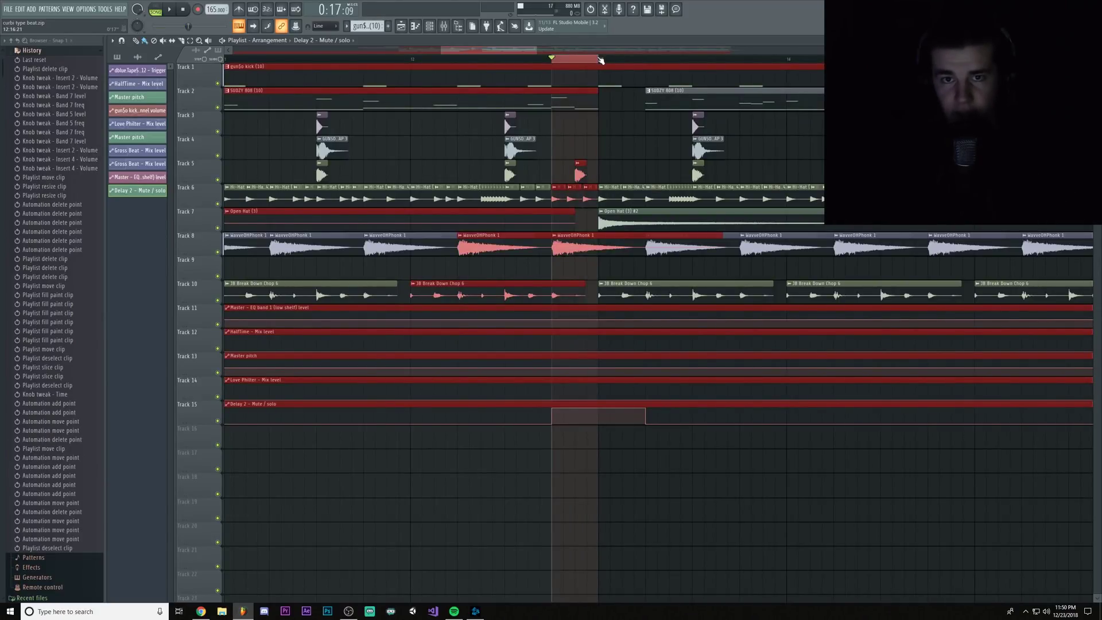
pyautogui.click(458, 59)
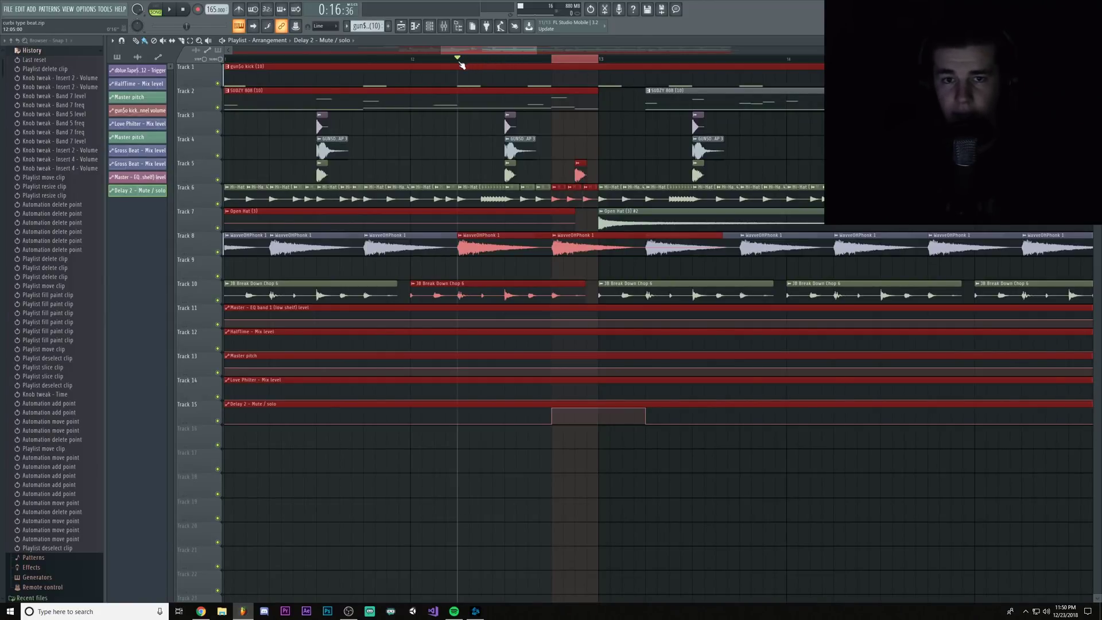
pyautogui.press('space')
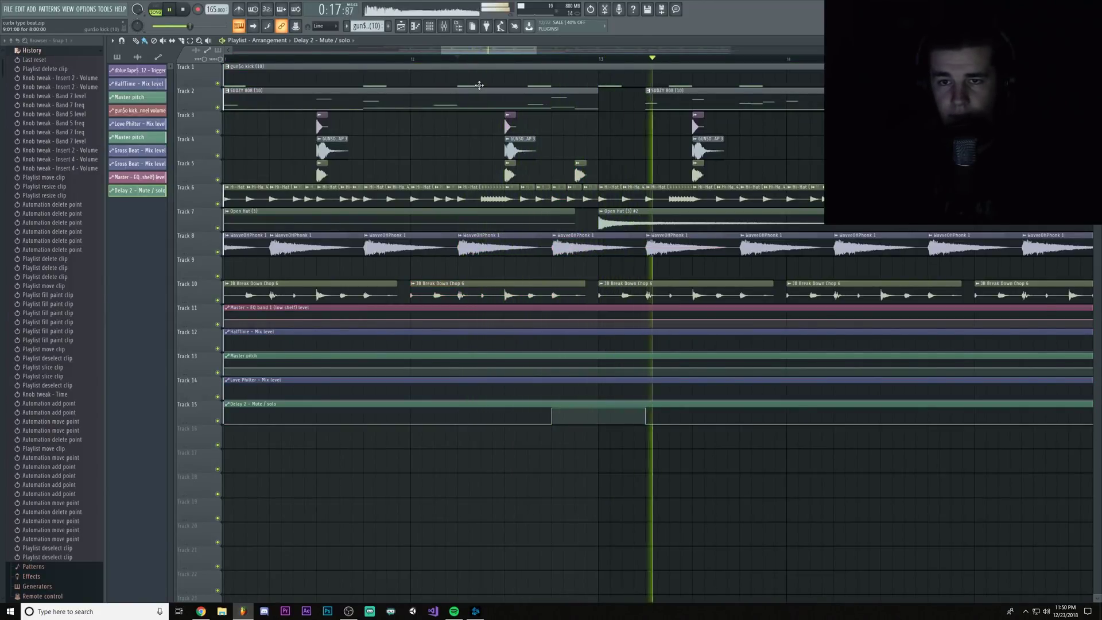
pyautogui.press('space')
# Step: Trim the second SUDZY 808 clip to start half a bar into bar 13 and extend the raised delay automation to that point
pyautogui.scroll(-2, 625, 101)
pyautogui.moveTo(616, 102); pyautogui.dragTo(641, 102)
pyautogui.moveTo(613, 425); pyautogui.dragTo(637, 409)
pyautogui.press('space')
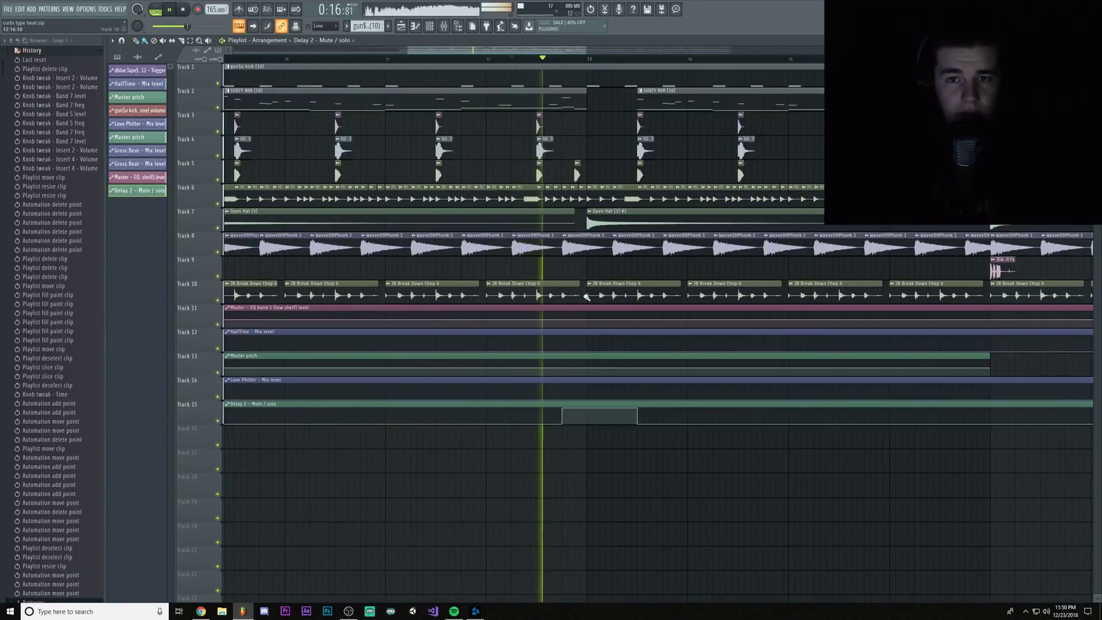
pyautogui.press('space')
# Step: Open the SUDZY 808 pattern in the piano roll and examine the notes at the end of its phrase
pyautogui.scroll(3, 552, 64)
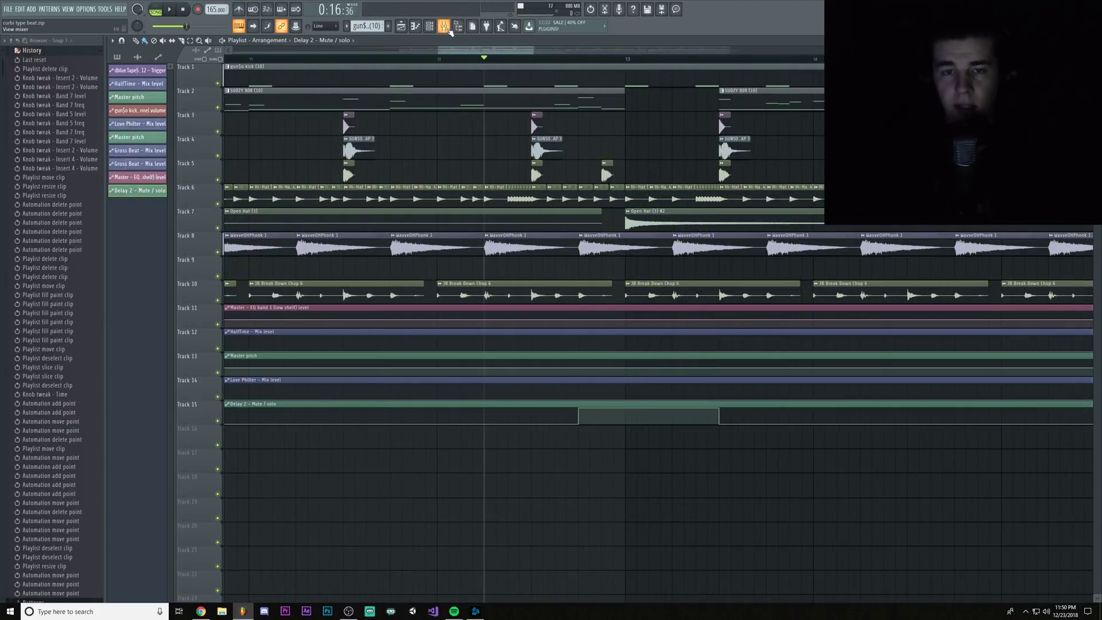
pyautogui.scroll(-2, 520, 59)
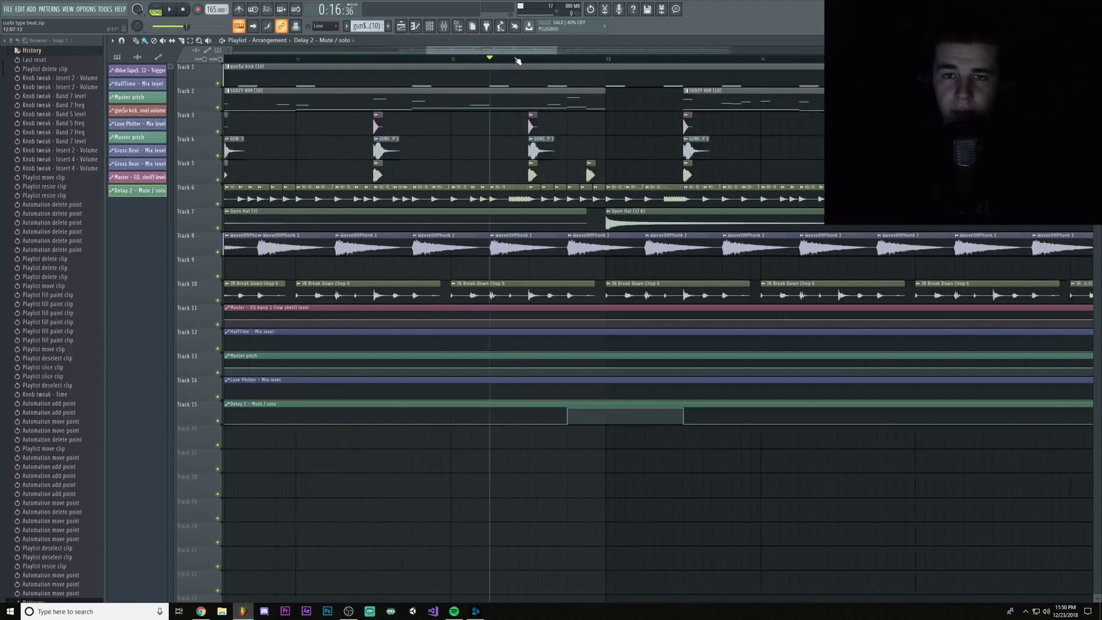
pyautogui.doubleClick(414, 90)
pyautogui.click(534, 116)
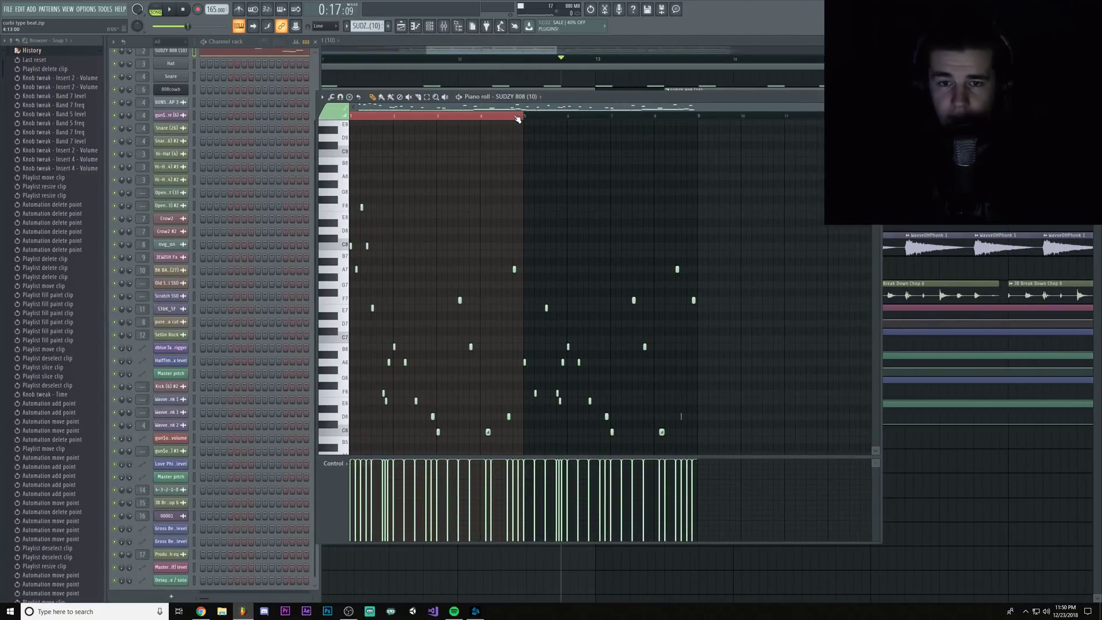
pyautogui.scroll(-3, 519, 115)
pyautogui.scroll(-5, 520, 258)
pyautogui.scroll(4, 519, 115)
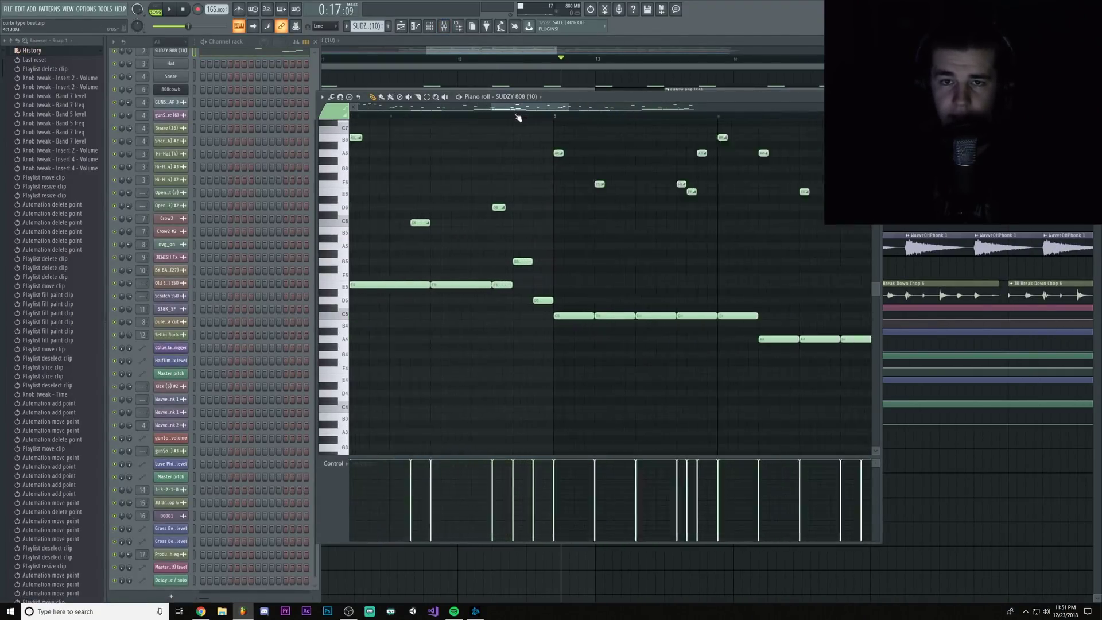
pyautogui.scroll(4, 542, 224)
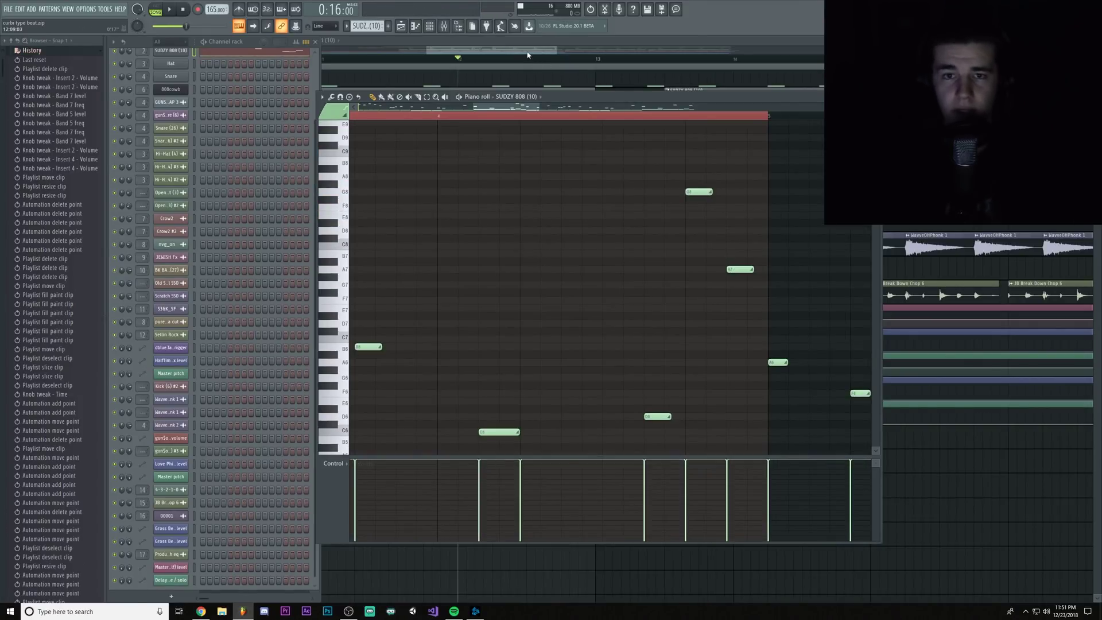
# Step: Check the effects on mixer Insert 2 and play the playlist from bar 12 into bar 13
pyautogui.click(535, 65)
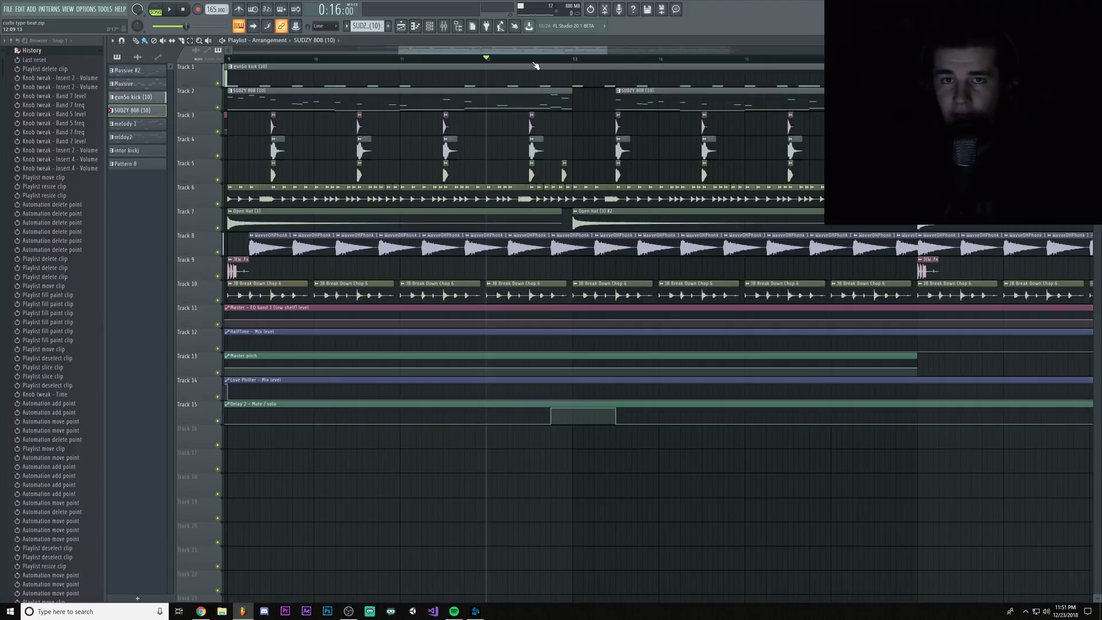
pyautogui.press('space')
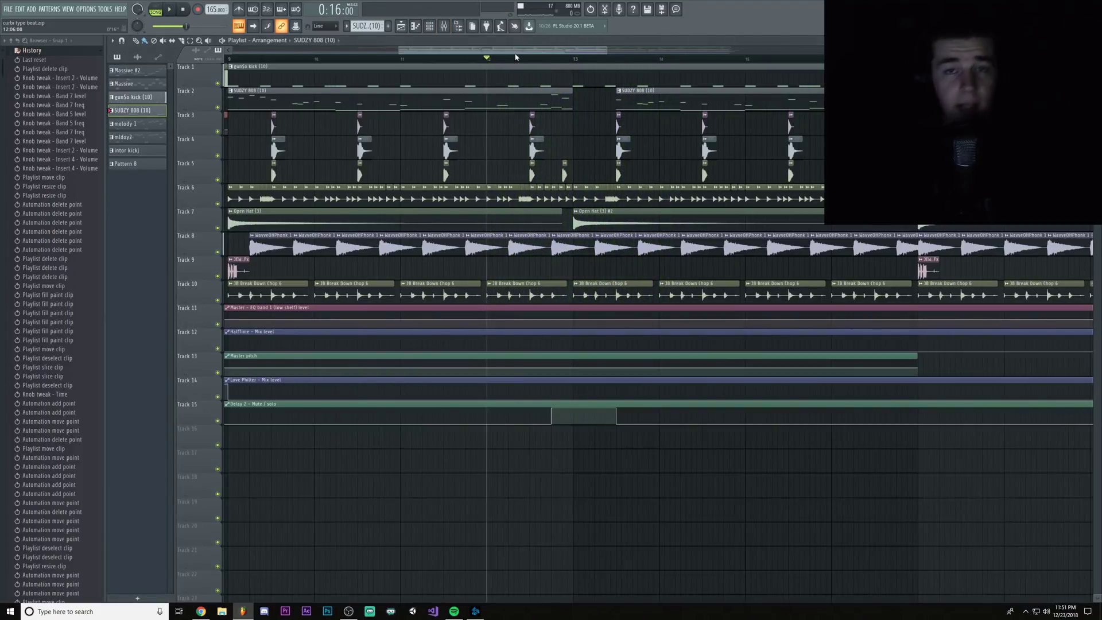
pyautogui.click(444, 26)
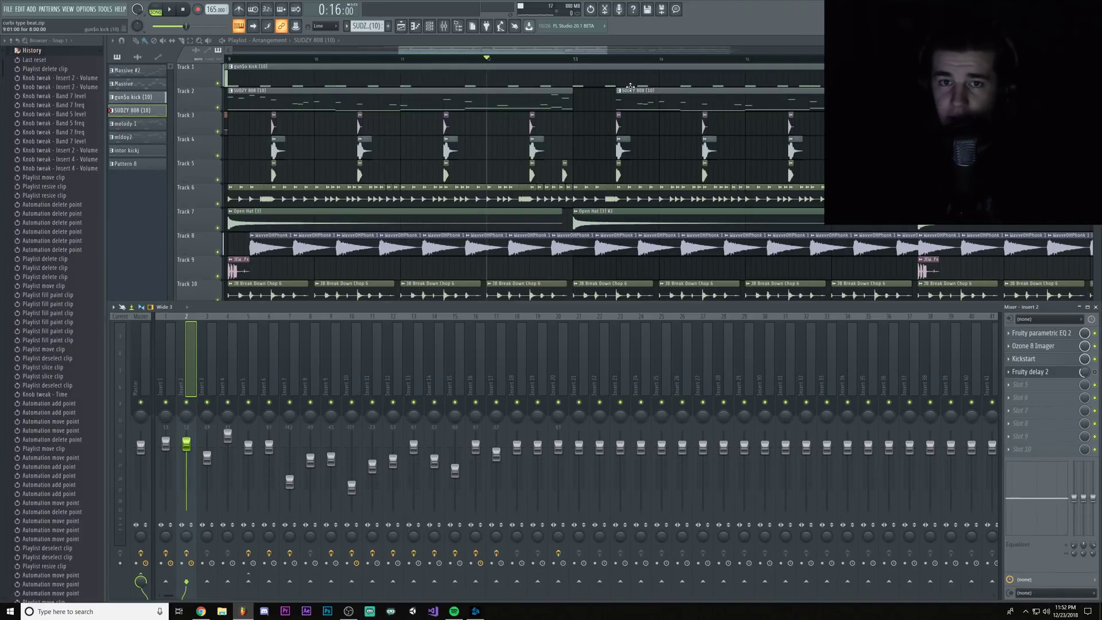
pyautogui.press('F9')
pyautogui.scroll(3, 547, 58)
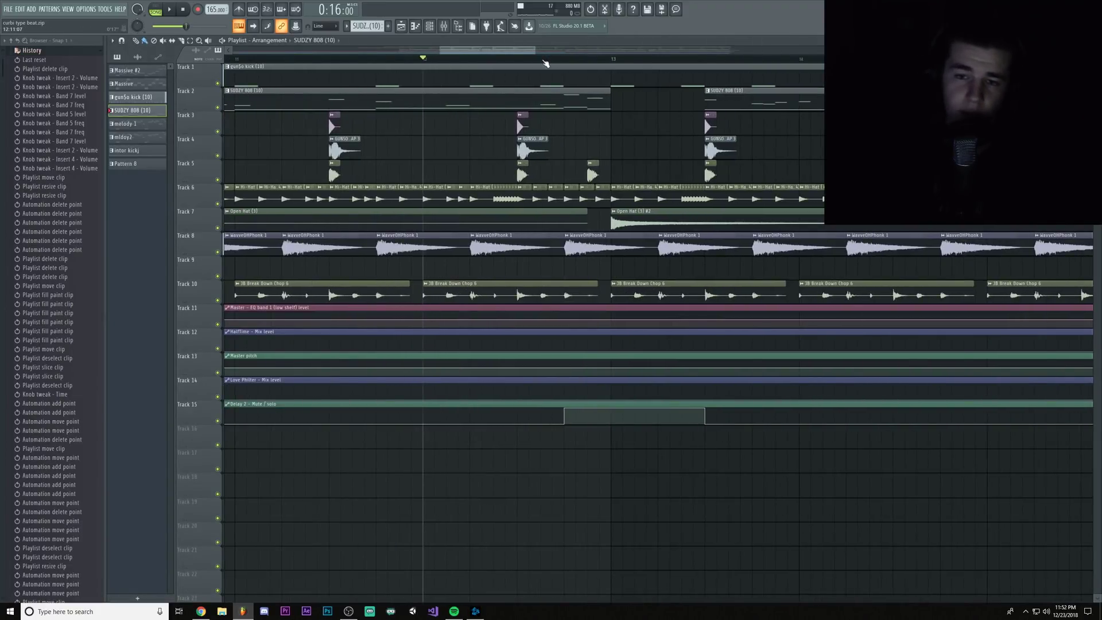
pyautogui.press('space')
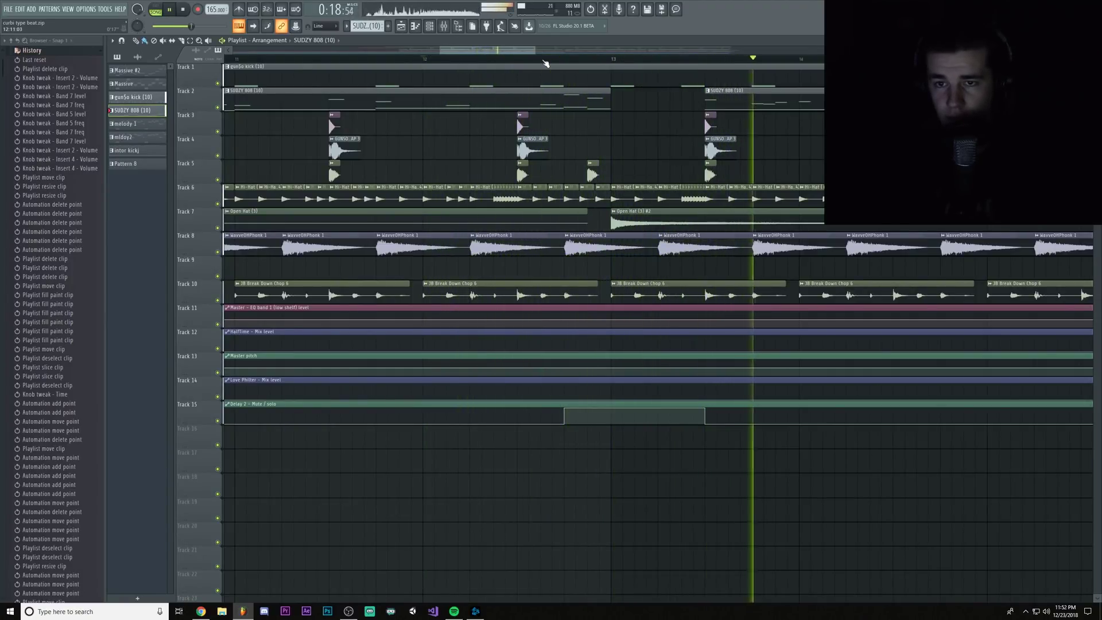
pyautogui.press('space')
# Step: Extend the first SUDZY 808 clip to meet the second one and open it as a unique pattern in the piano roll
pyautogui.scroll(3, 545, 63)
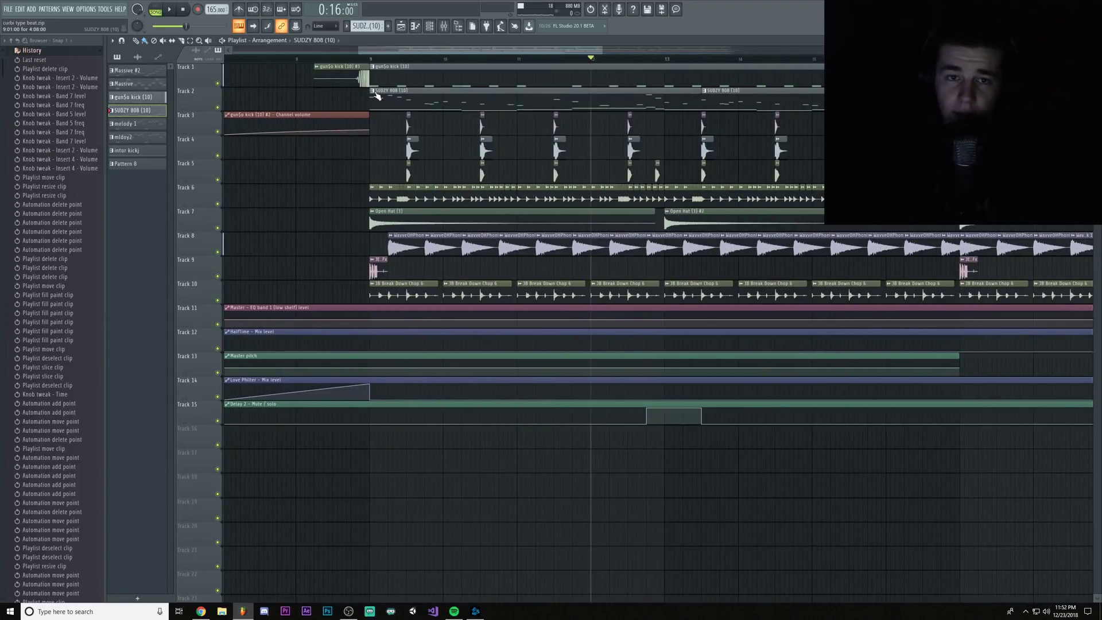
pyautogui.click(372, 90)
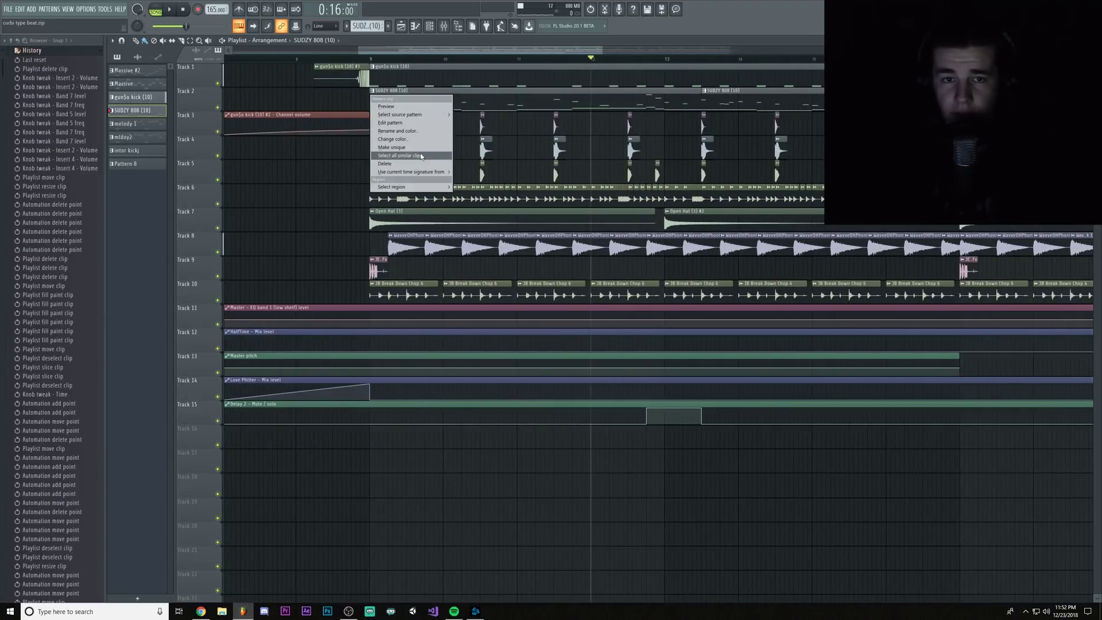
pyautogui.doubleClick(655, 98)
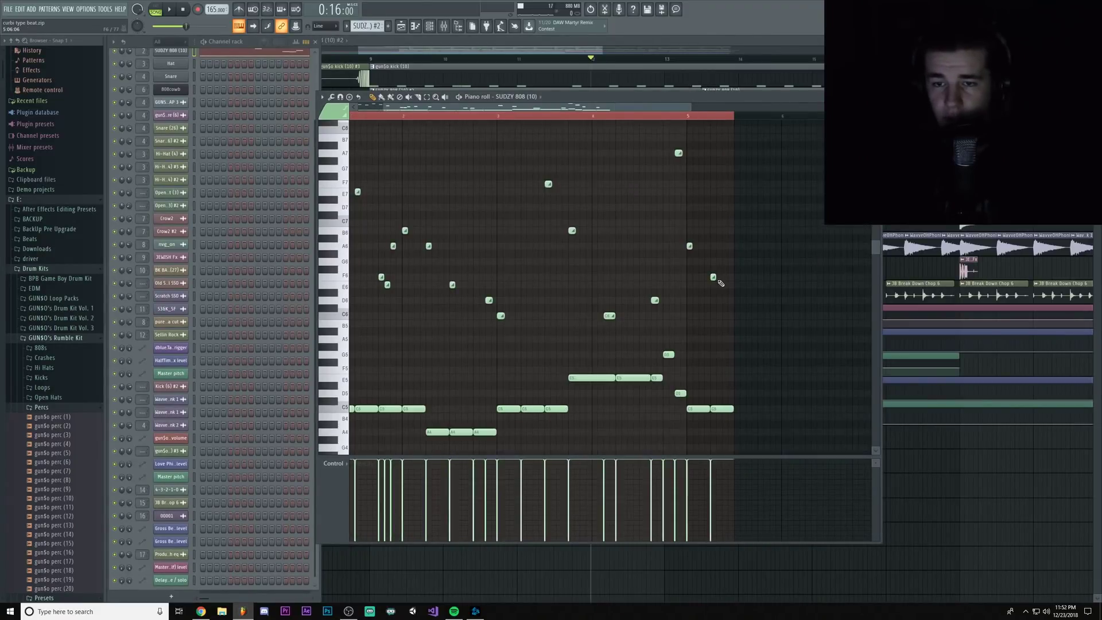
# Step: Remove the notes from bar 5 onward and duplicate the last short notes of bar 4 twice
pyautogui.moveTo(695, 119); pyautogui.dragTo(668, 447)
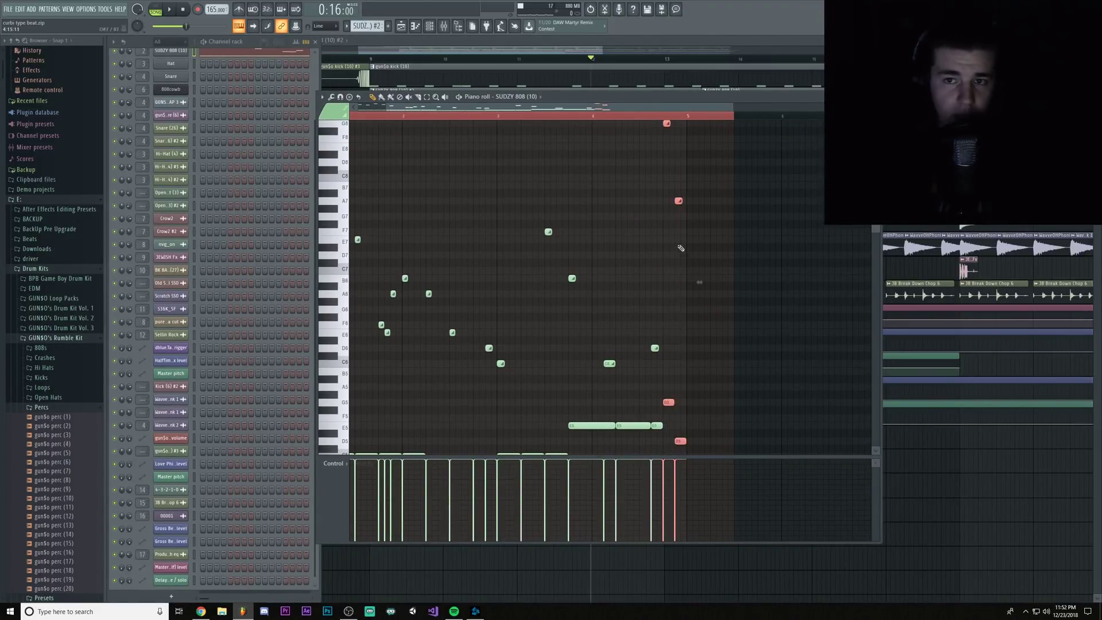
pyautogui.hotkey('ctrl', 'b')
pyautogui.hotkey('ctrl', 'b')
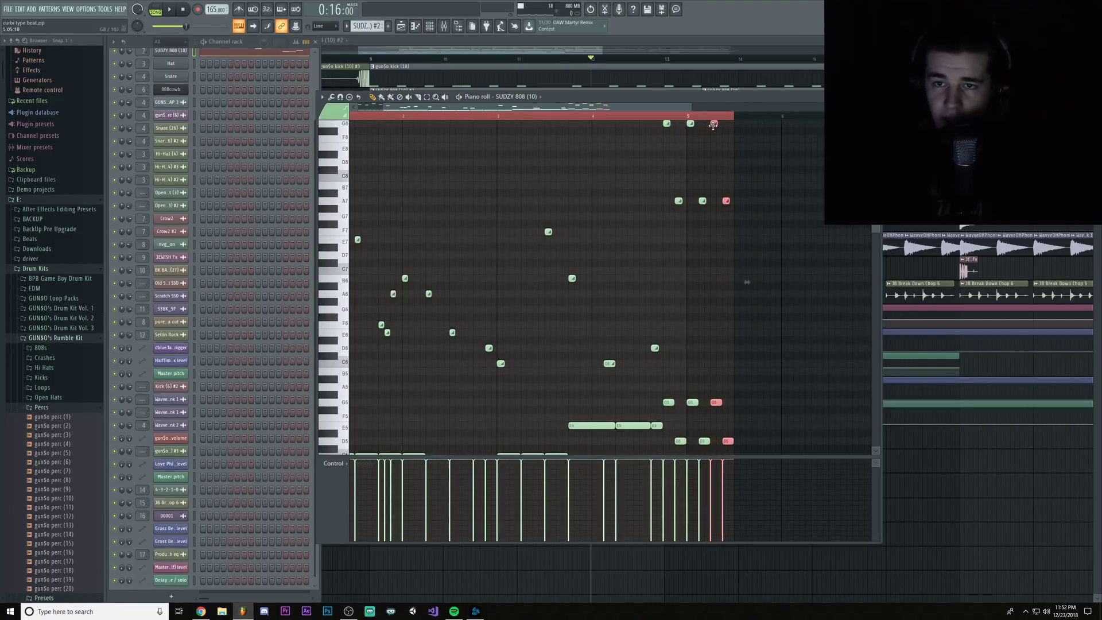
# Step: Give the duplicated 808 notes steadily decreasing velocities so they fade out like an echo
pyautogui.scroll(2, 712, 122)
pyautogui.moveTo(717, 119)
pyautogui.mouseDown()
pyautogui.moveTo(616, 319)
pyautogui.moveTo(603, 476)
pyautogui.moveTo(654, 493)
pyautogui.moveTo(648, 505)
pyautogui.moveTo(680, 510)
pyautogui.mouseUp()
pyautogui.scroll(-3, 512, 115)
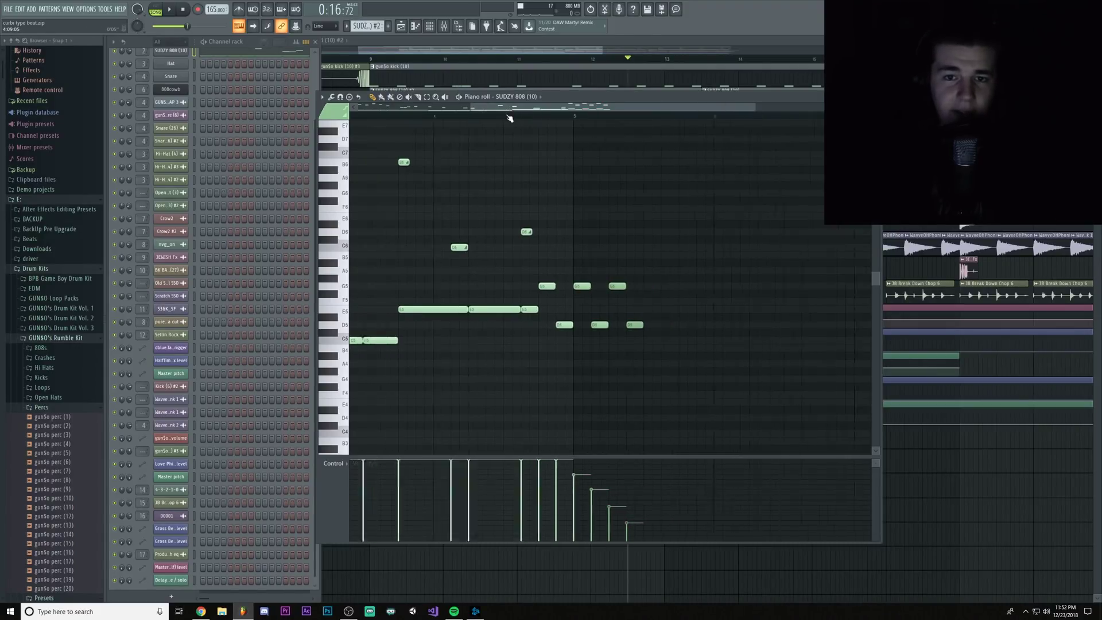
# Step: Delete the raised points from the Delay 2 automation clip on Track 15 so the delay stays off
pyautogui.click(546, 50)
pyautogui.scroll(-1, 647, 345)
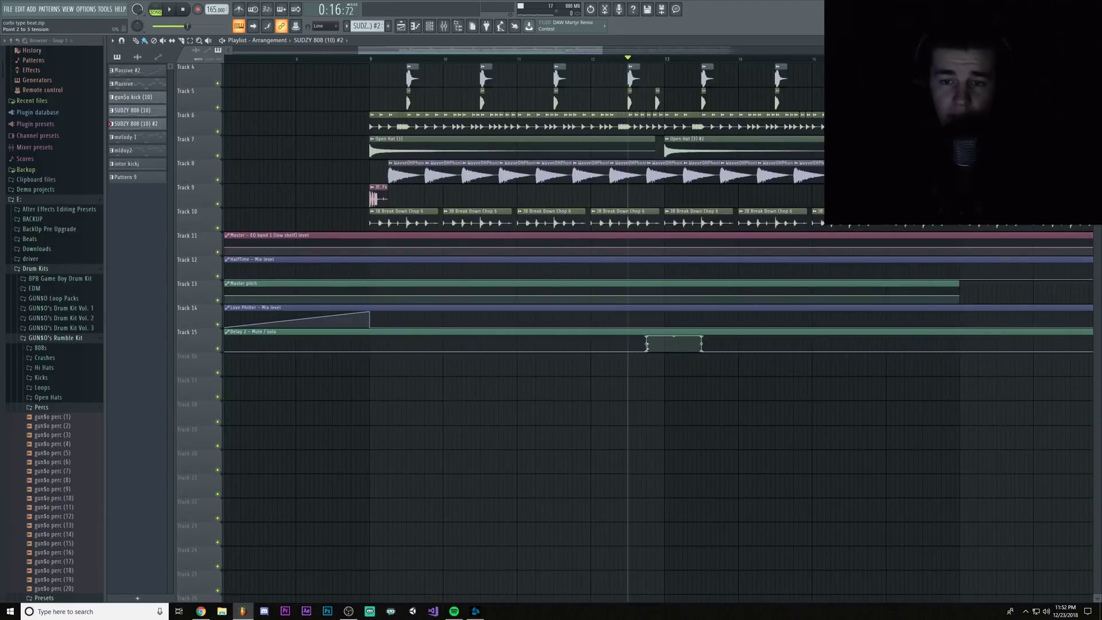
pyautogui.rightClick(649, 340)
pyautogui.click(660, 357)
pyautogui.rightClick(702, 343)
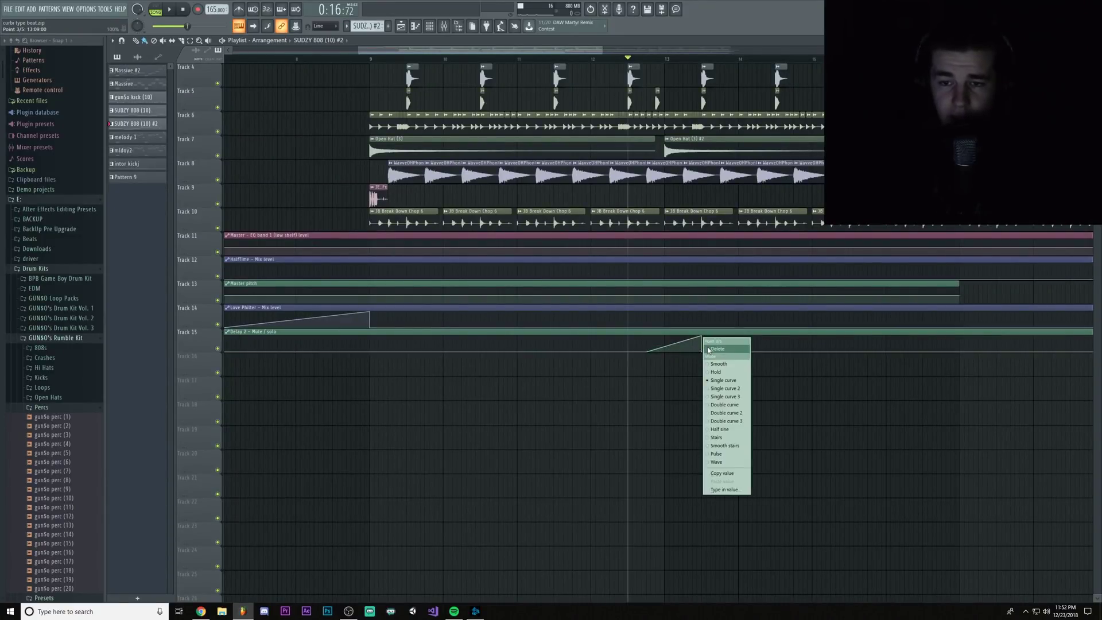
# Step: Play the transition into bar 13 to hear the repeated, fading 808 notes
pyautogui.scroll(1, 698, 347)
pyautogui.press('space')
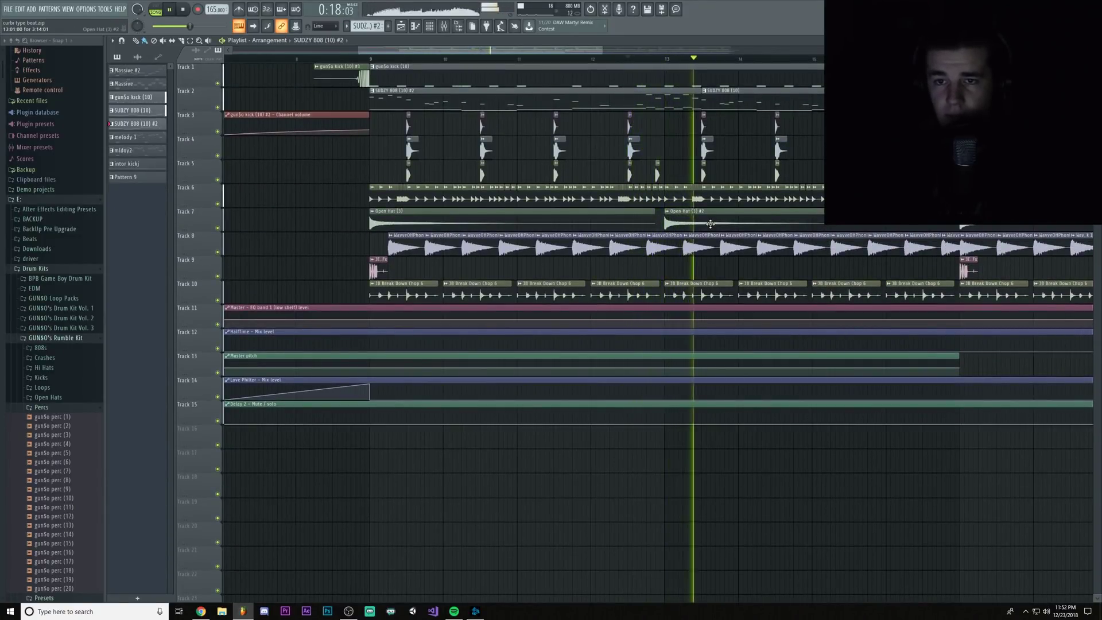
pyautogui.press('space')
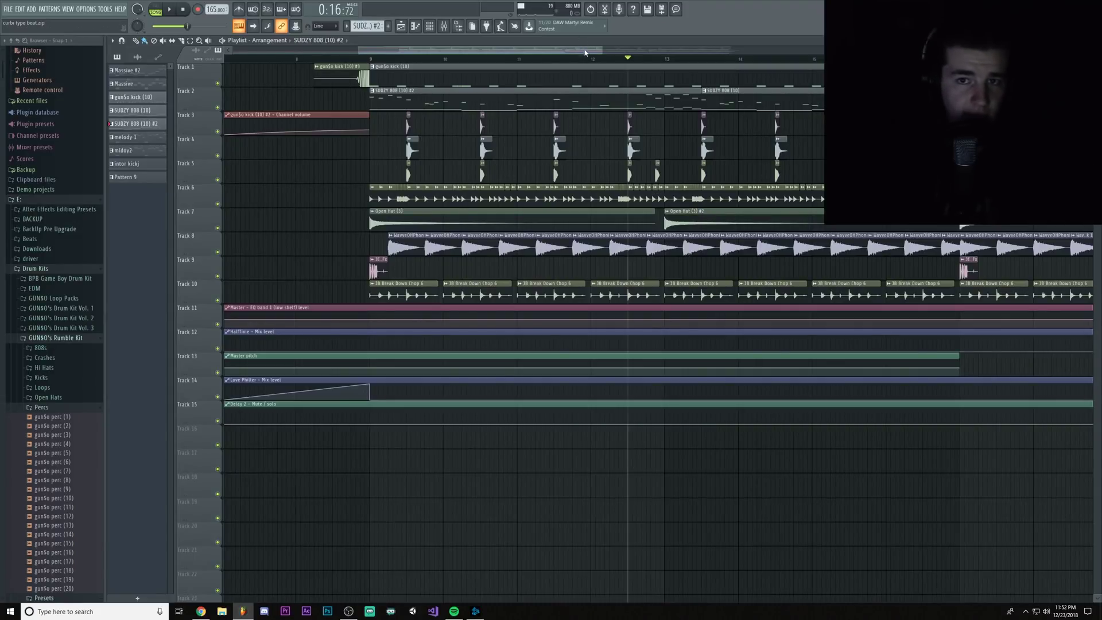